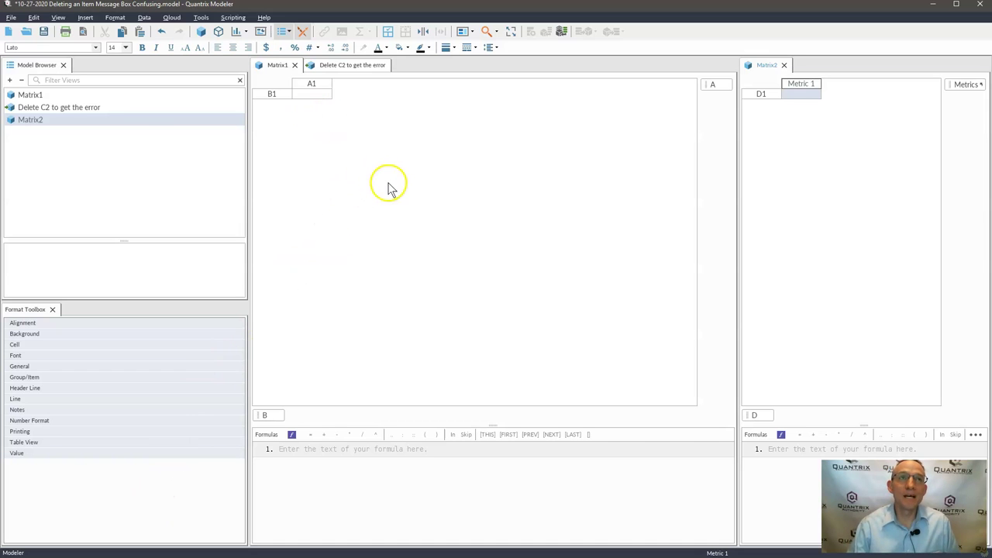
Start a database import and connect to the QuantrixModels Qloud data source.
click(149, 20)
mouse_move(178, 30)
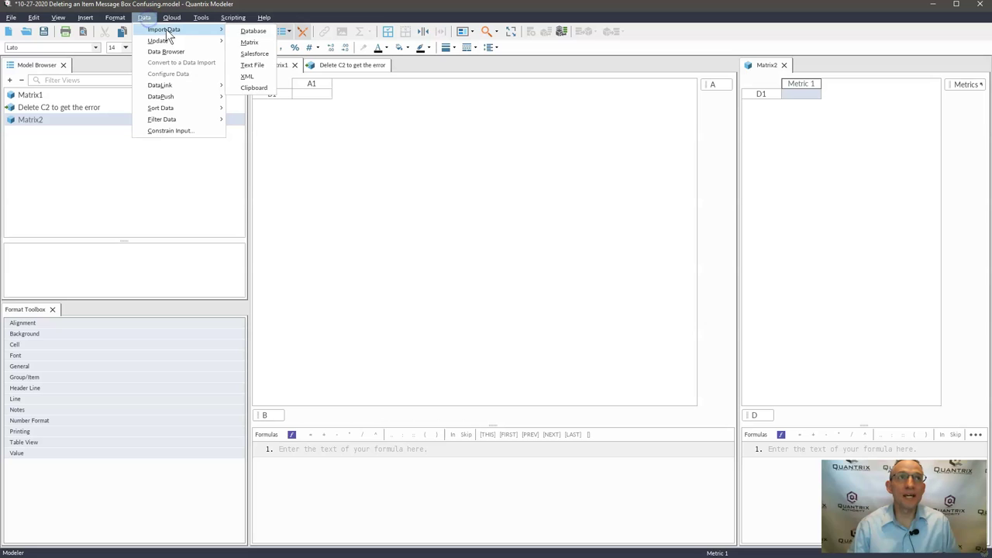
click(245, 31)
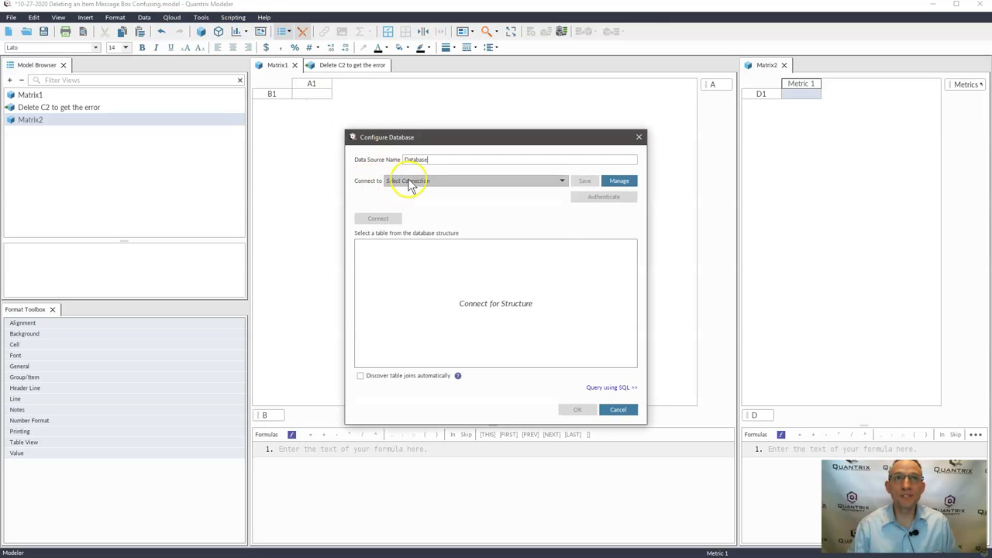
click(407, 180)
click(439, 231)
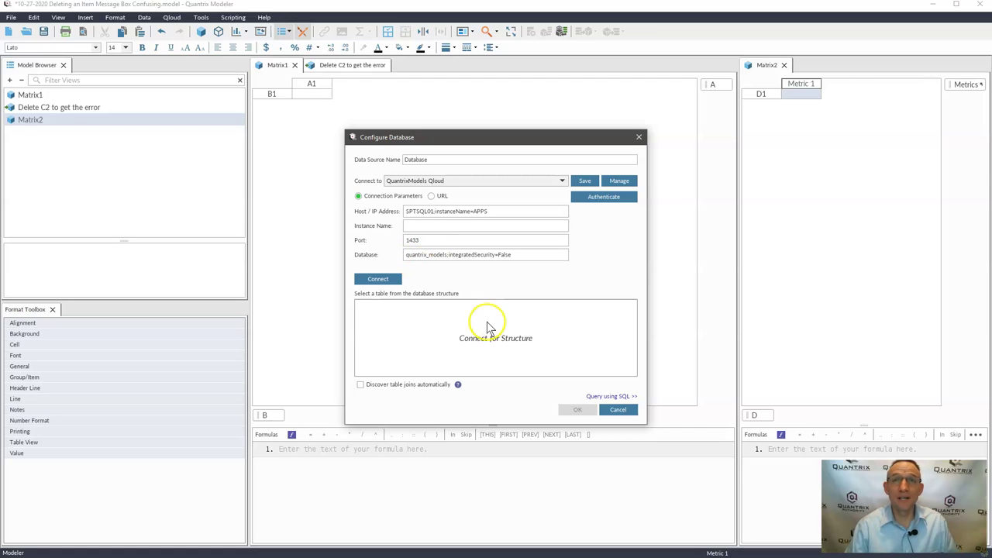
click(390, 281)
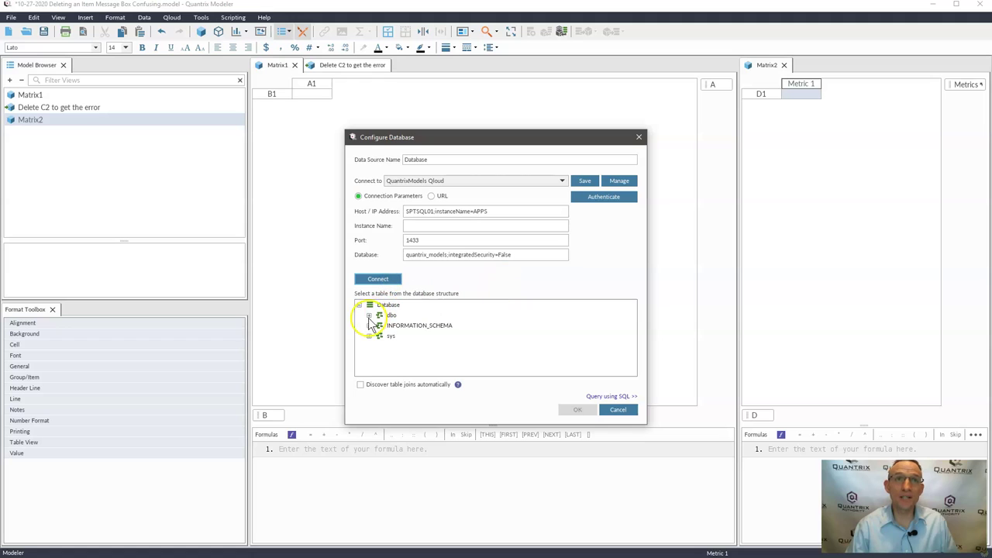
Choose the zzzRichTester table from the dbo schema as the source for the data import matrix.
click(372, 316)
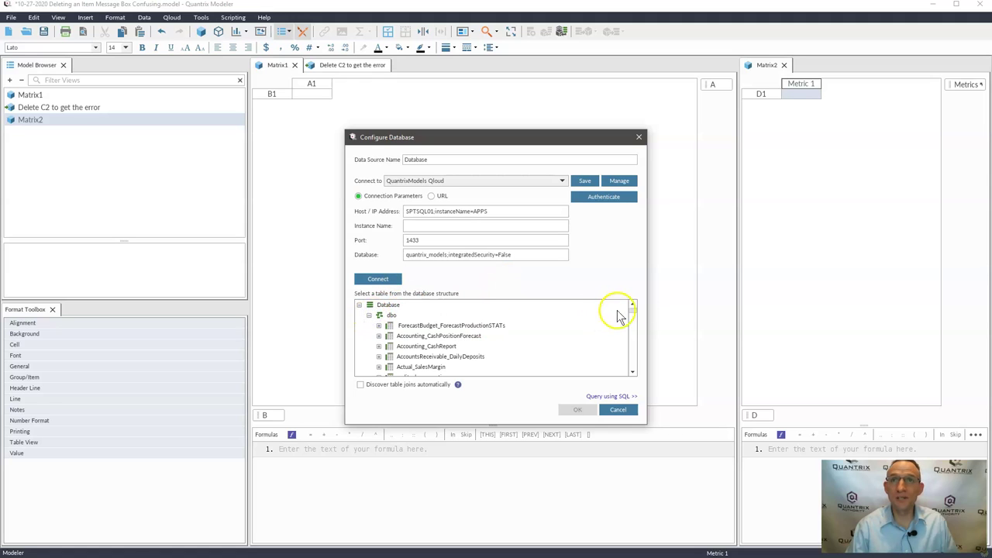
click(634, 310)
drag(633, 310, 640, 353)
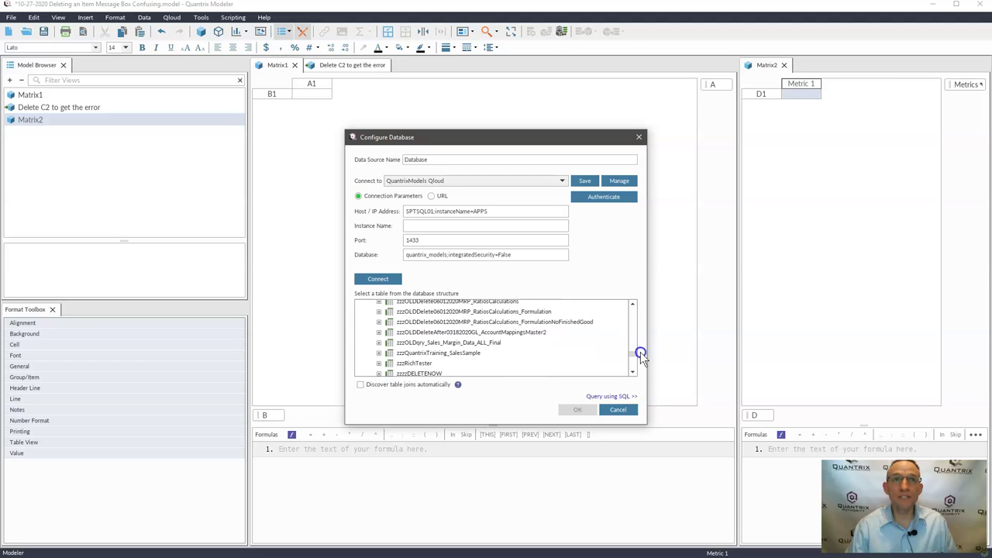
click(415, 363)
click(570, 411)
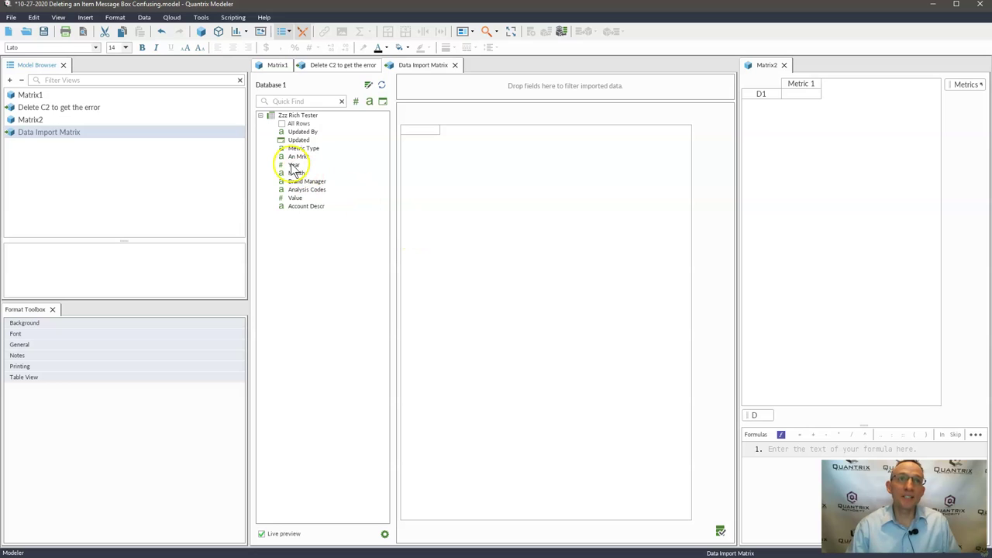
Add Year and Month as row categories of the import and link Matrix2's Metrics category as its columns.
drag(293, 165, 425, 533)
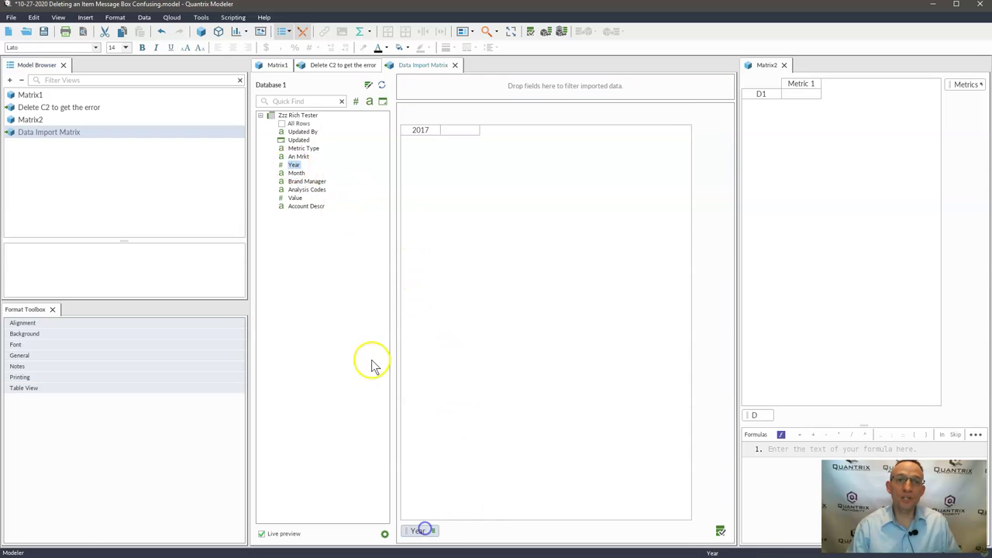
drag(295, 172, 460, 540)
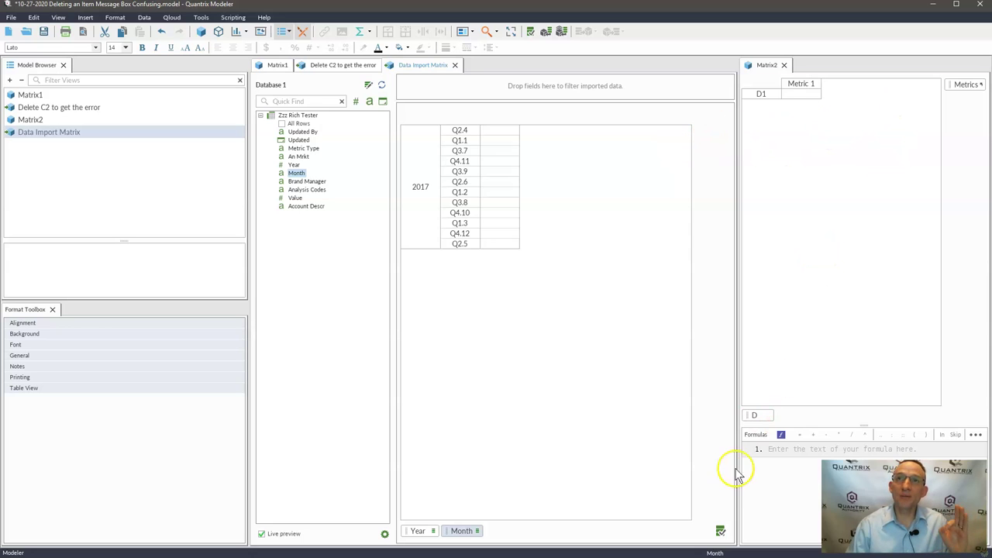
click(959, 89)
drag(958, 89, 702, 133)
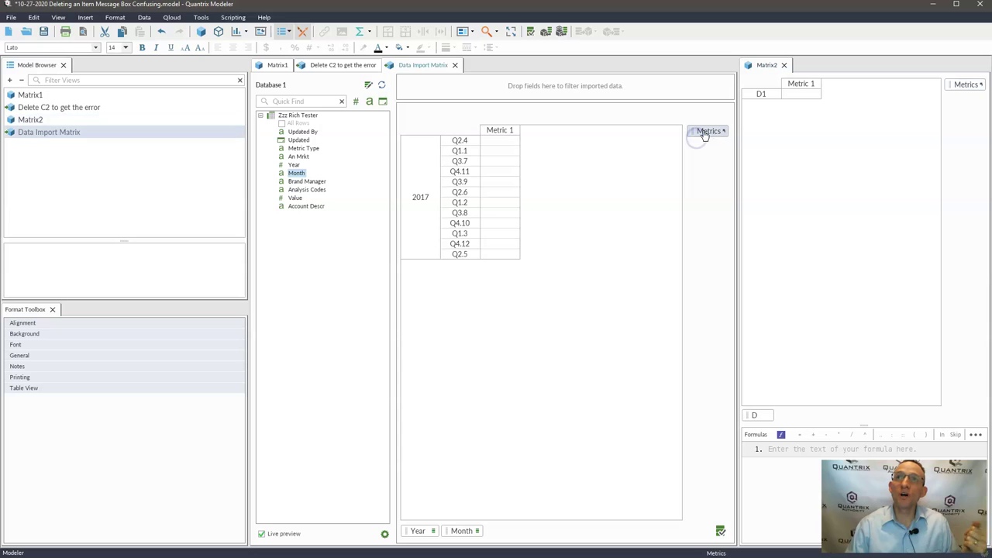
Place the Value field under Metric 1 and apply the data import configuration.
click(507, 130)
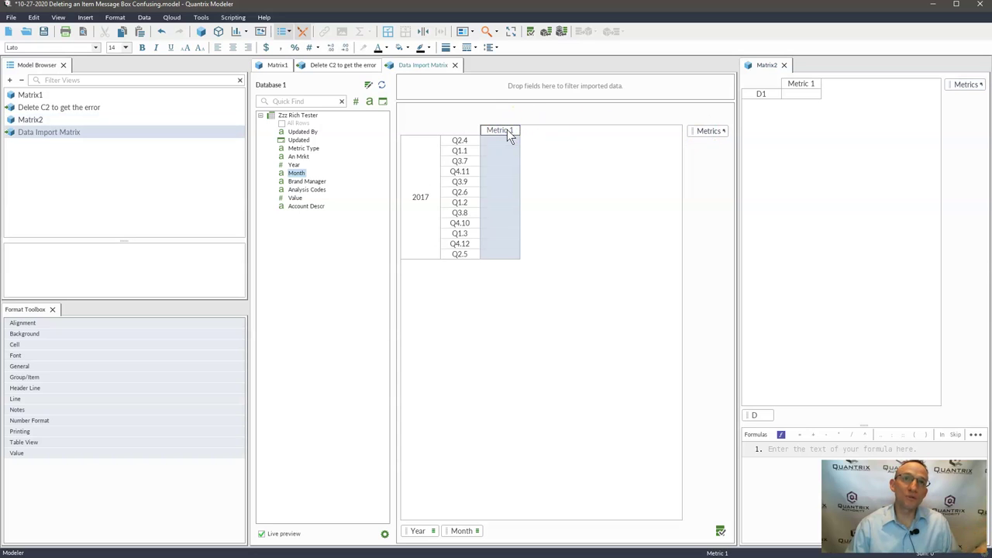
click(294, 198)
drag(295, 200, 497, 190)
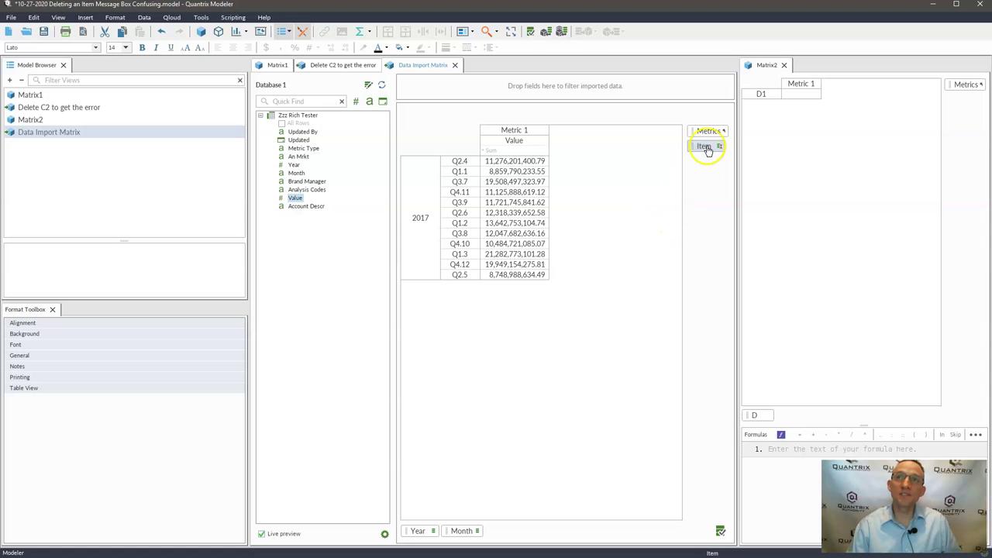
drag(705, 148, 708, 152)
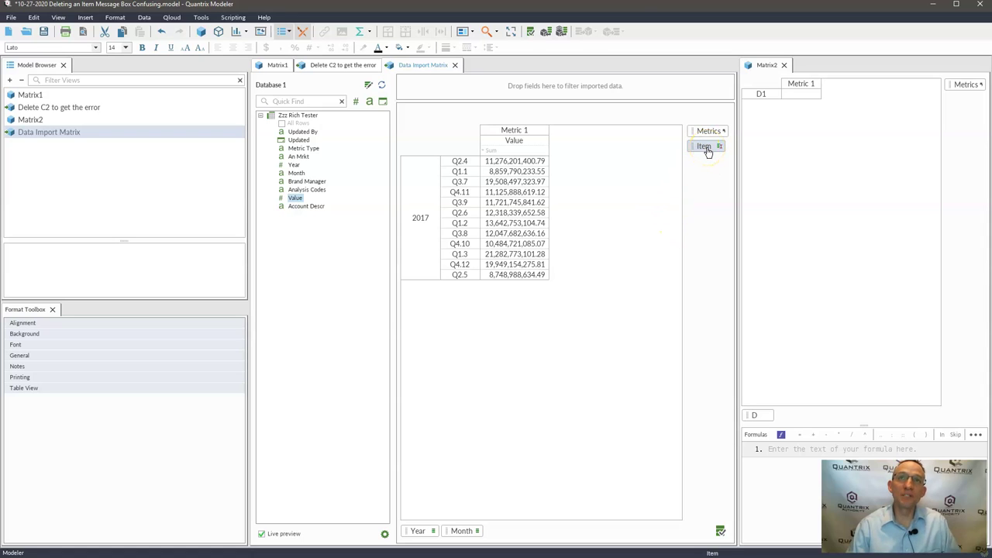
click(708, 152)
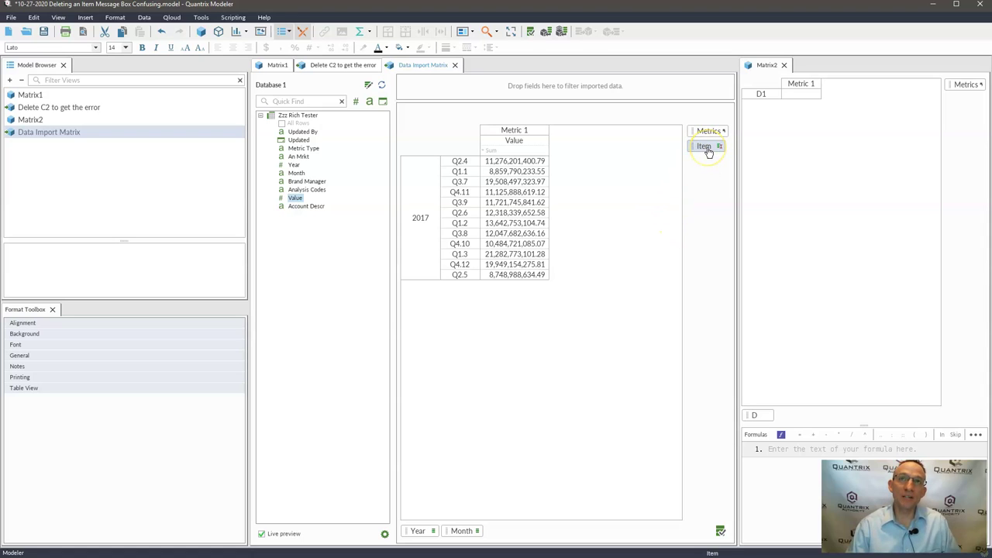
drag(708, 152, 424, 113)
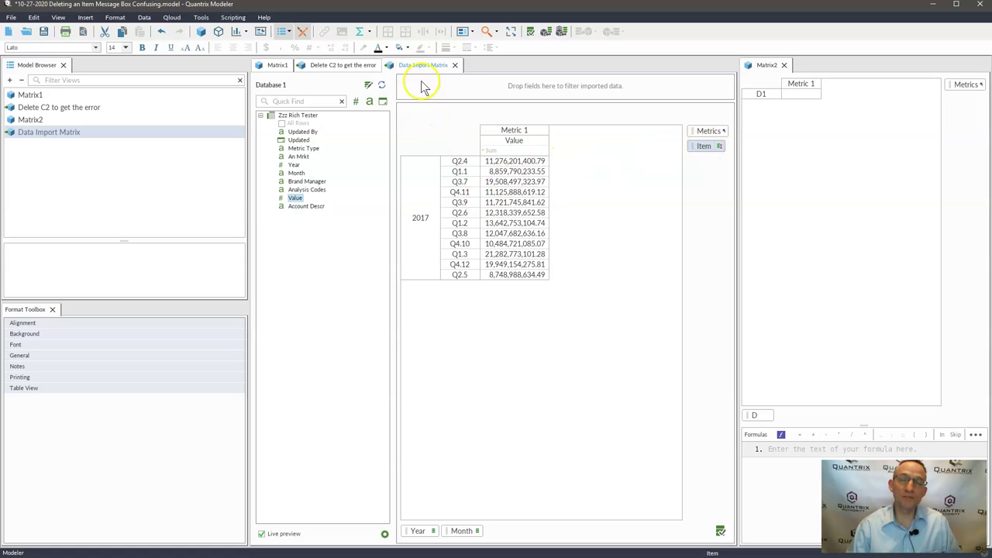
click(721, 531)
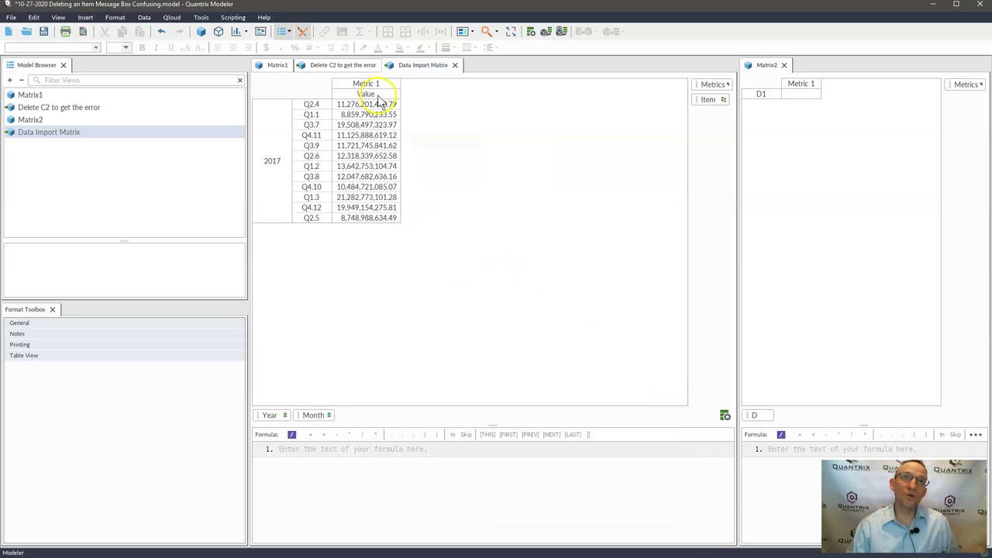
Add three more items after Metric 1 in Matrix2's Metrics category.
click(810, 84)
key(Return)
key(Return)
key(Return)
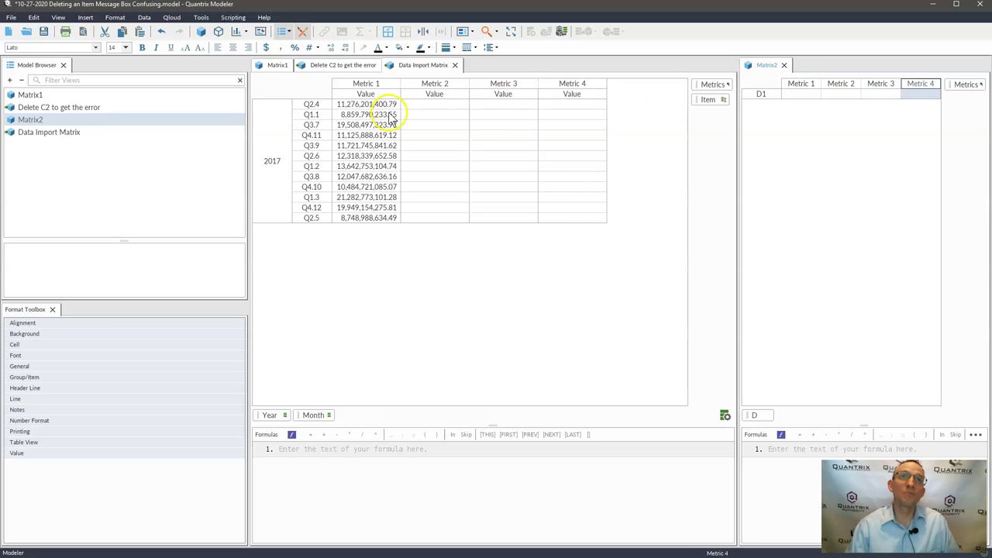
click(370, 99)
click(369, 124)
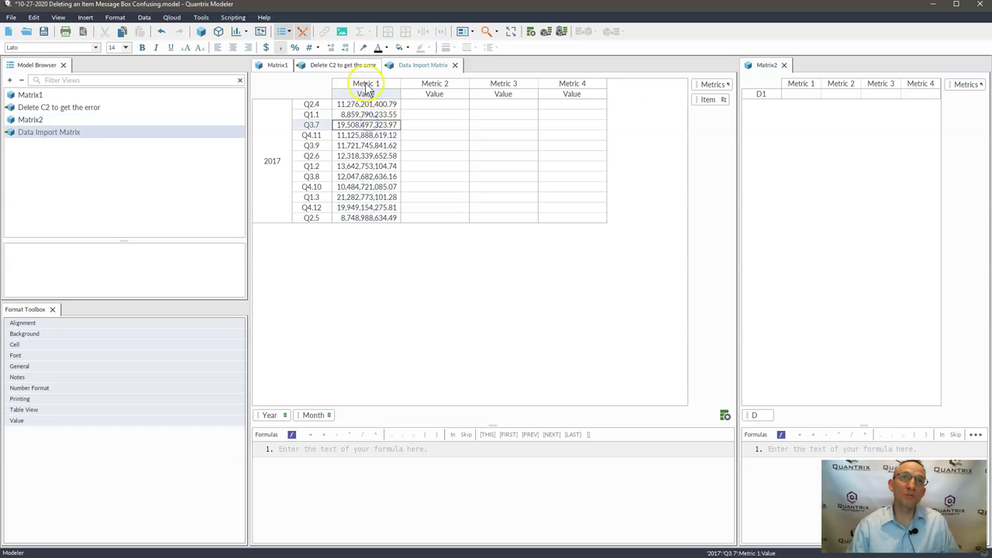
click(365, 92)
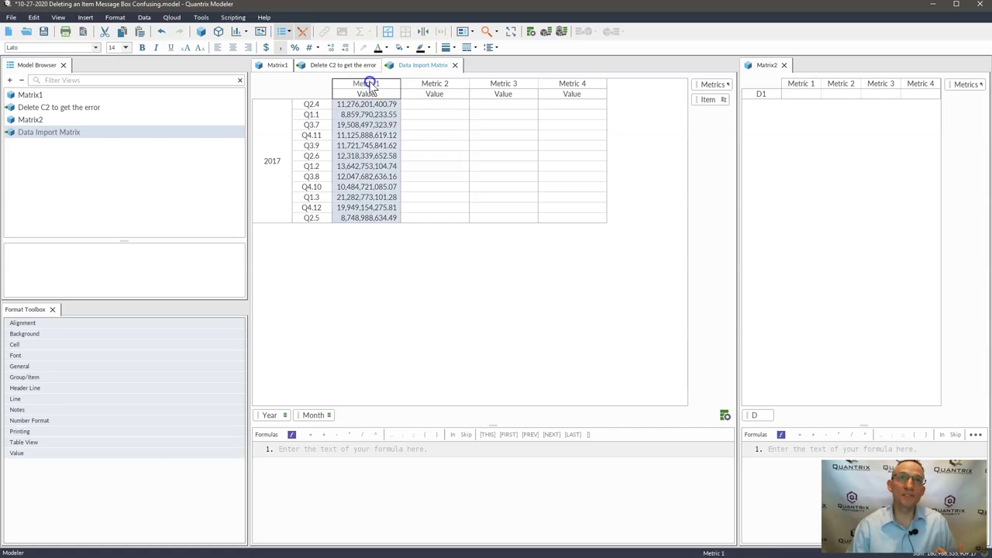
click(368, 125)
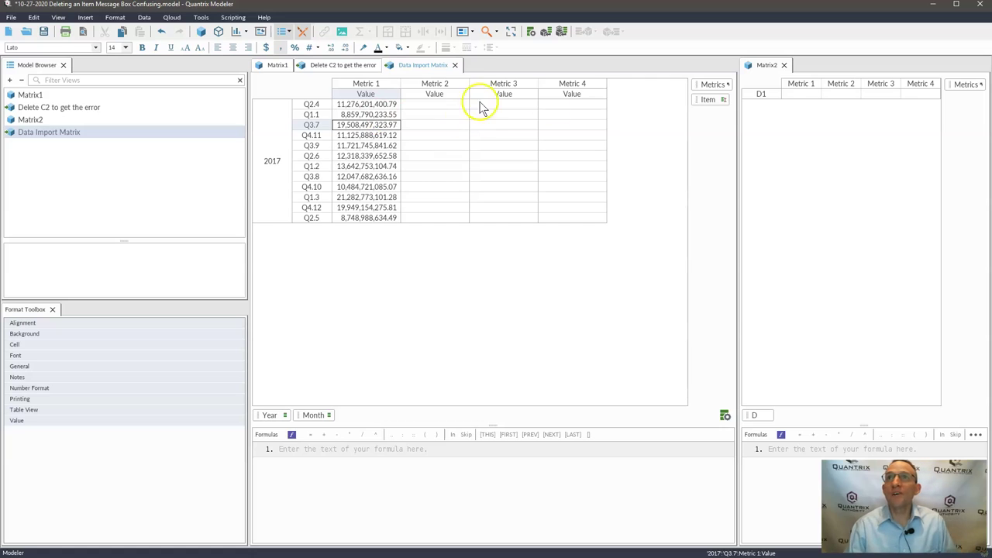
click(800, 84)
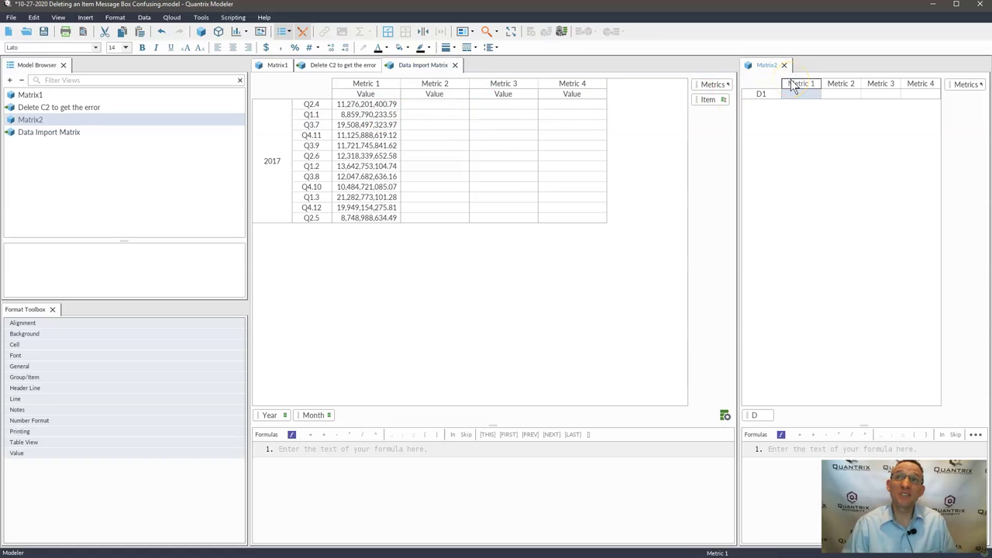
key(Delete)
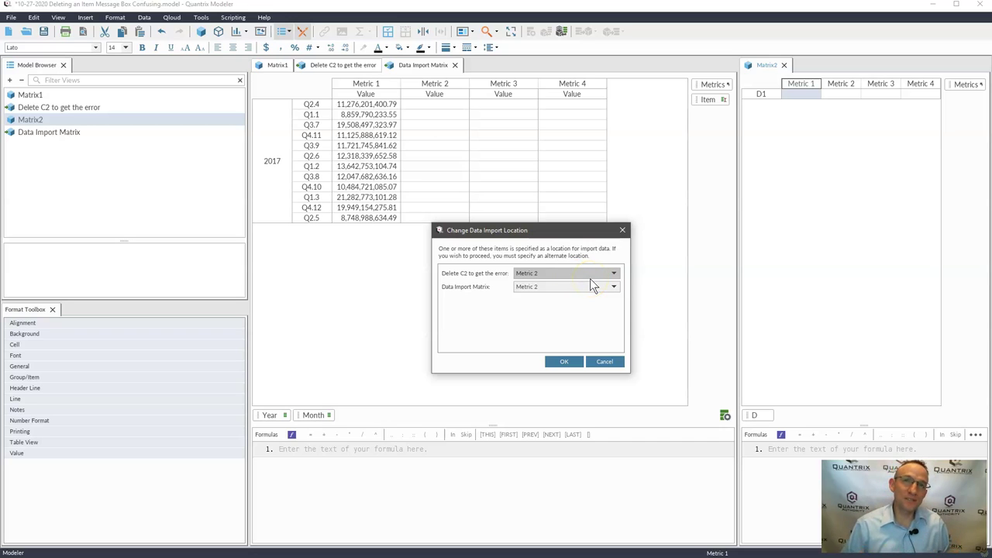
click(455, 274)
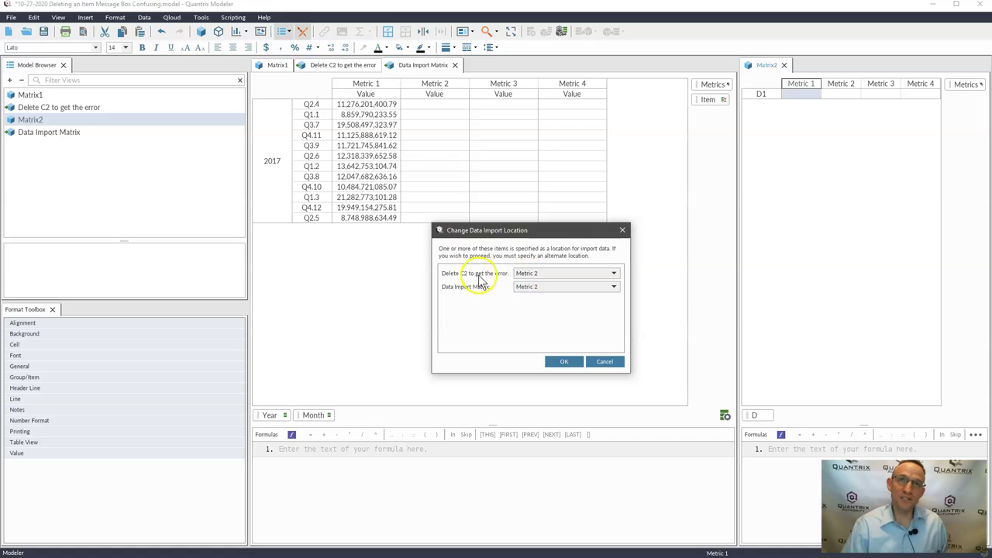
click(519, 293)
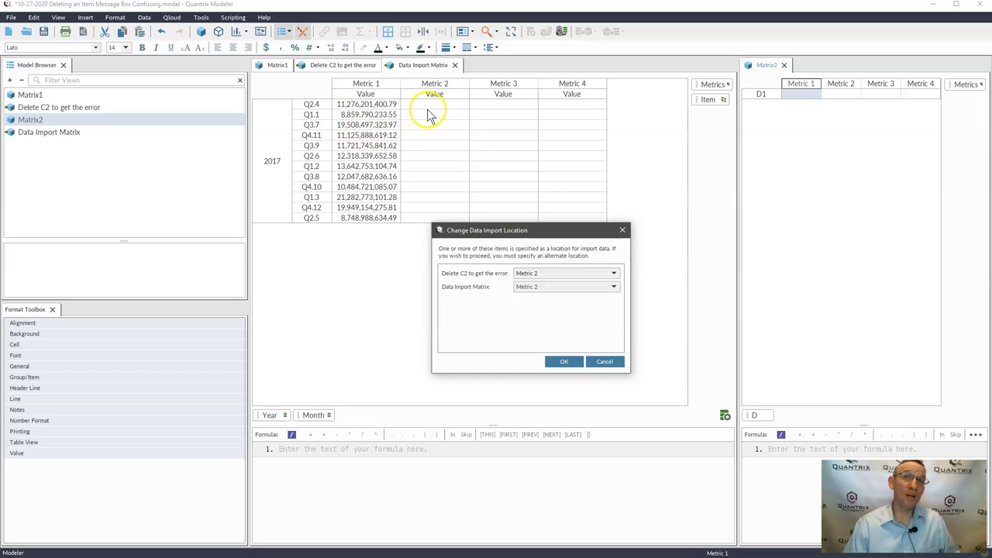
click(615, 287)
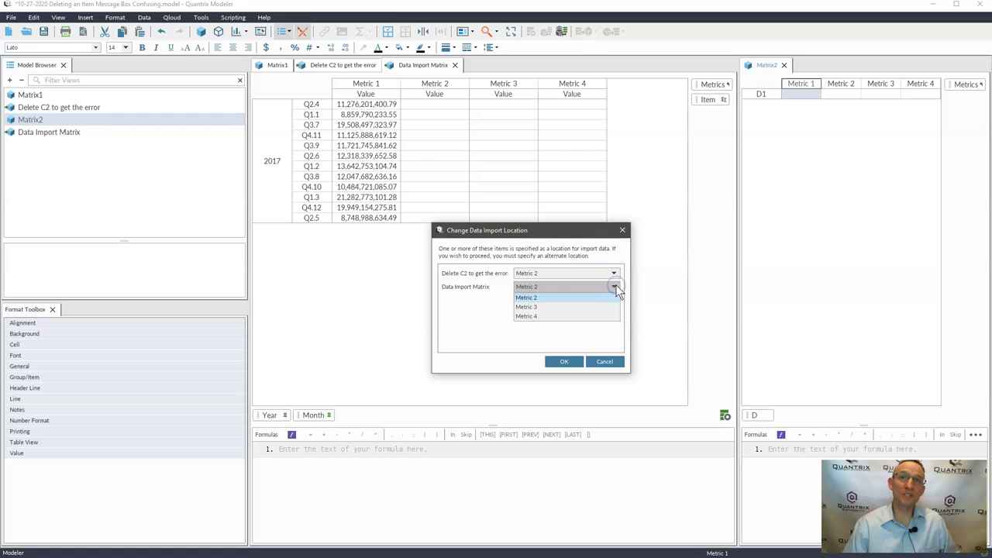
click(607, 364)
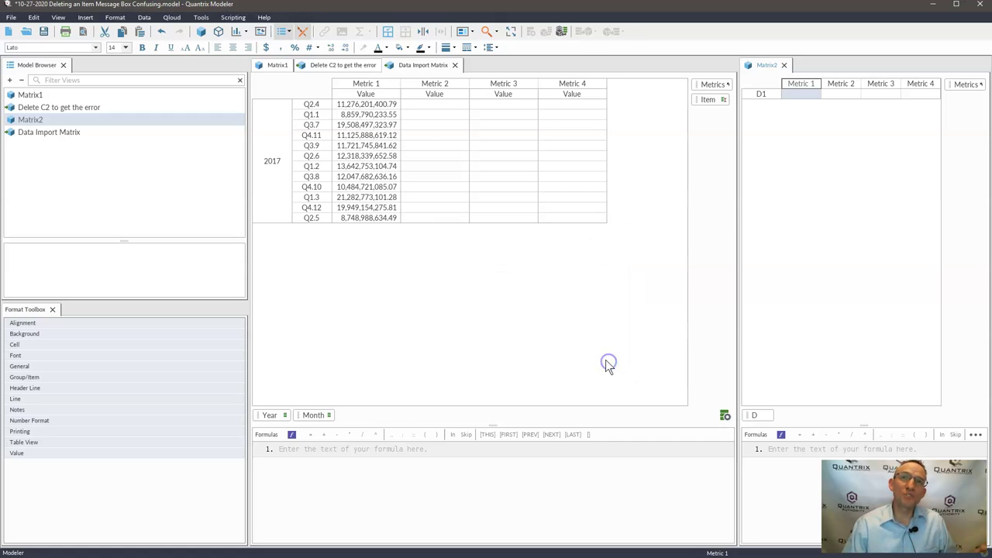
Reopen the Data Import Matrix configuration and show its update options to check where imported data is put.
click(725, 416)
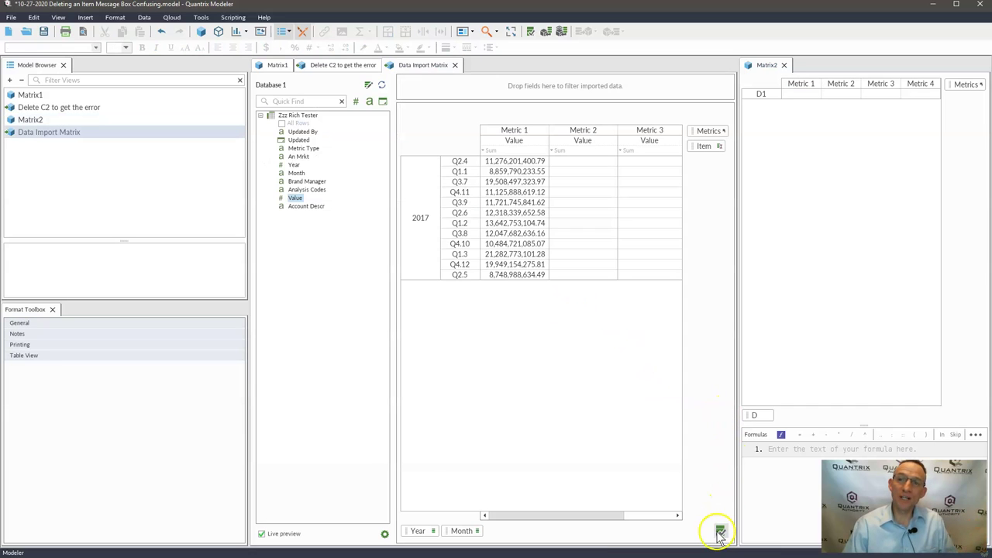
click(385, 534)
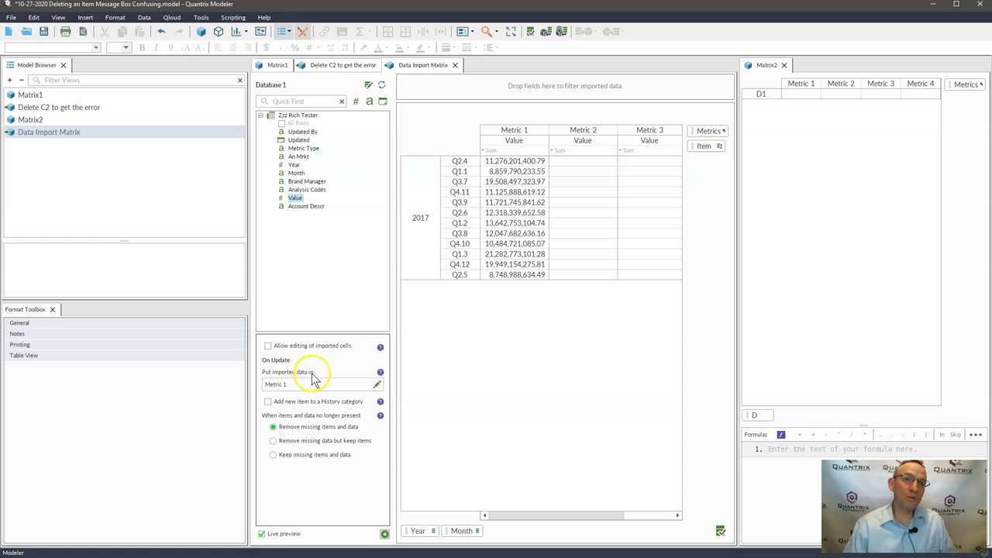
click(518, 132)
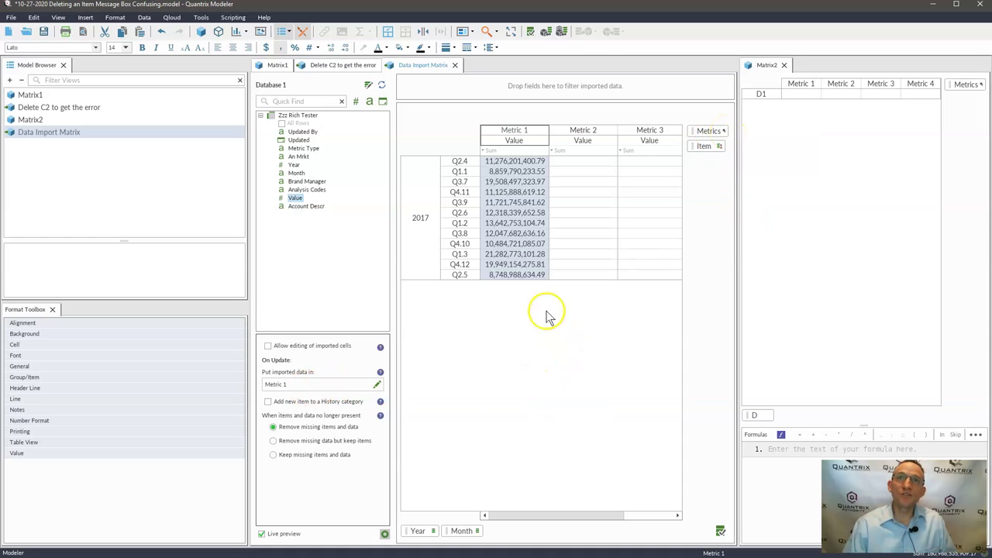
Delete Metric 1 from Matrix2, moving the Data Import Matrix's import location to Metric 3.
click(802, 85)
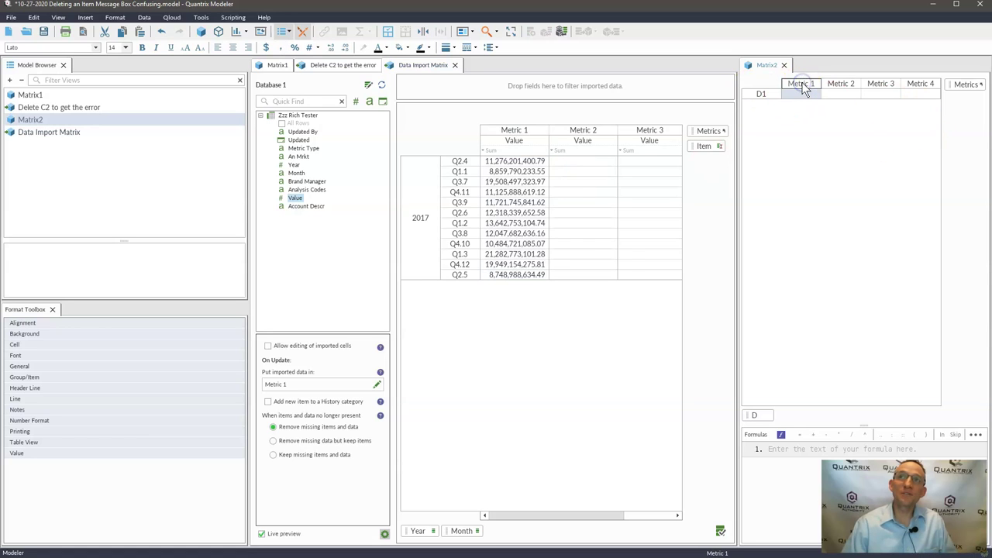
key(Delete)
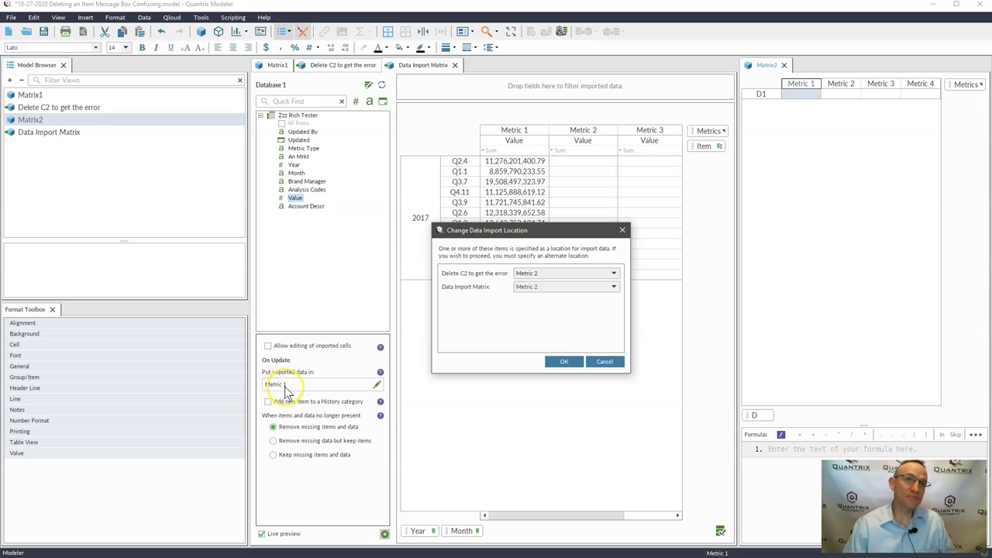
click(544, 288)
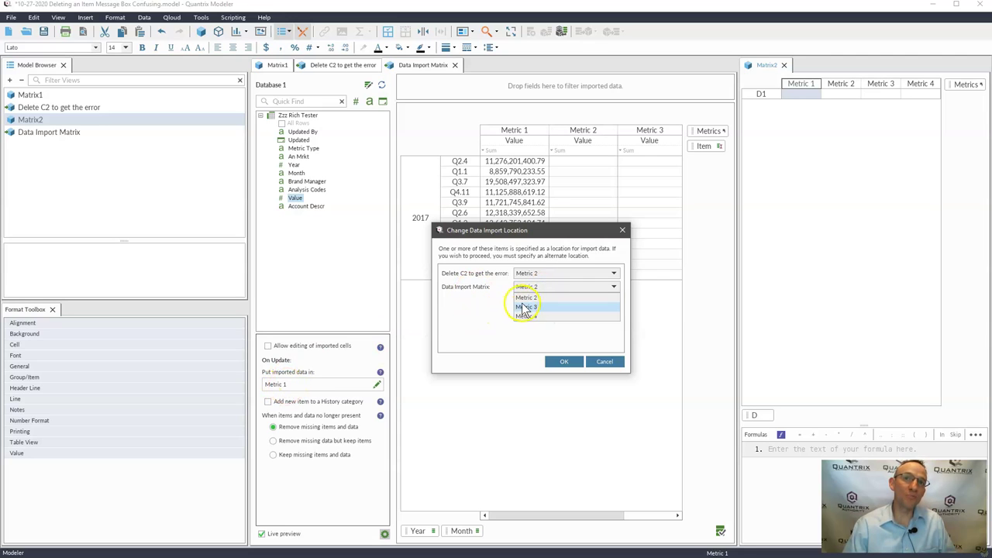
click(525, 307)
click(567, 361)
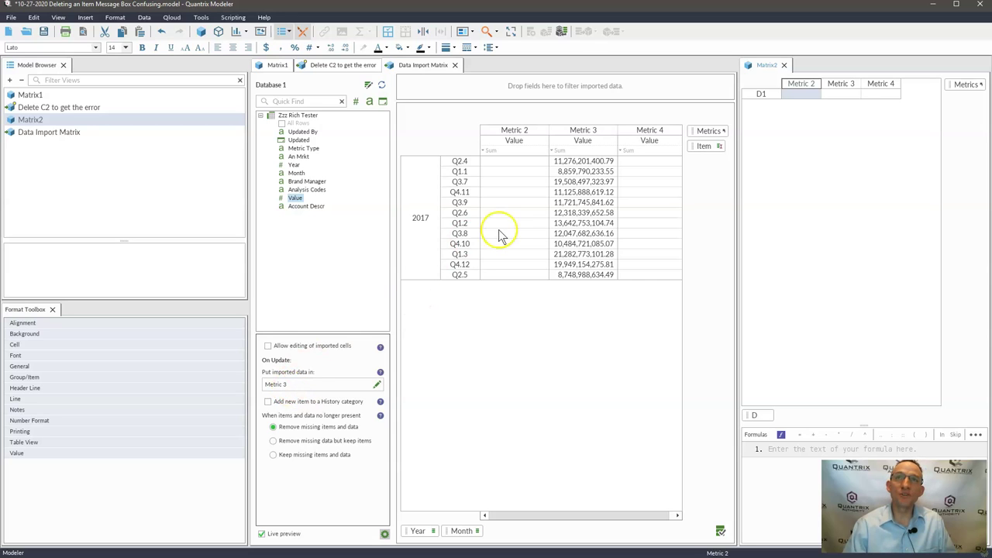
Delete Metric 3 from the Data Import Matrix, choosing an alternate location for its imported data.
click(583, 130)
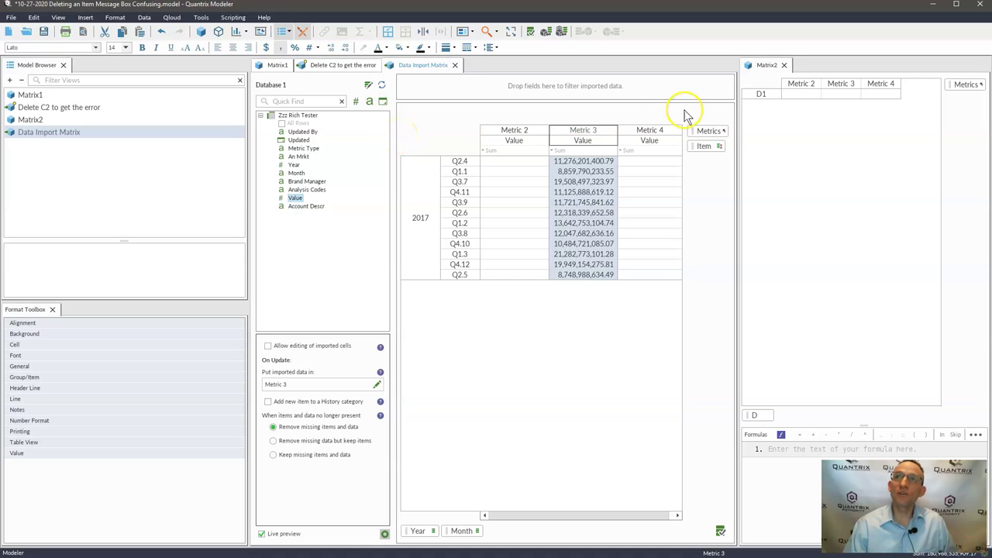
mouse_move(958, 90)
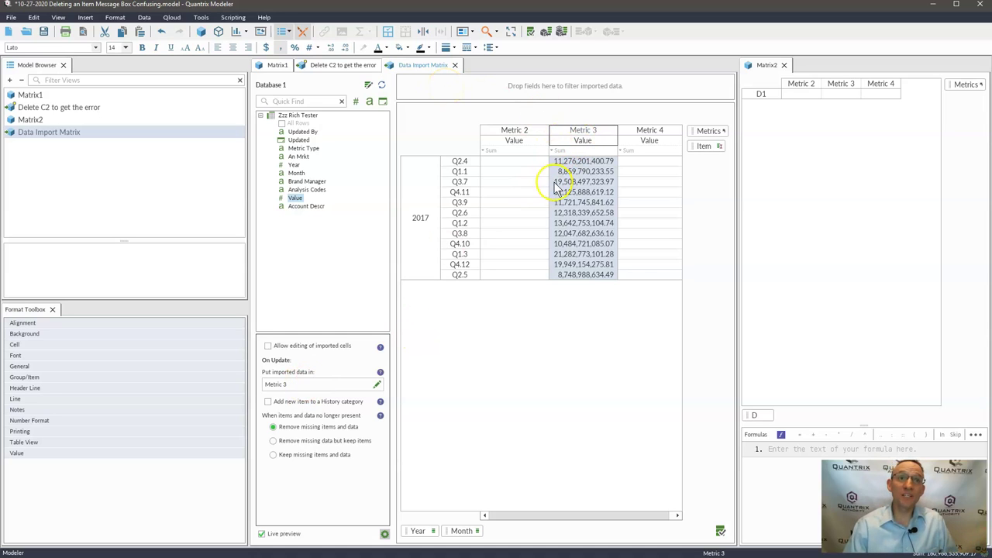
key(Delete)
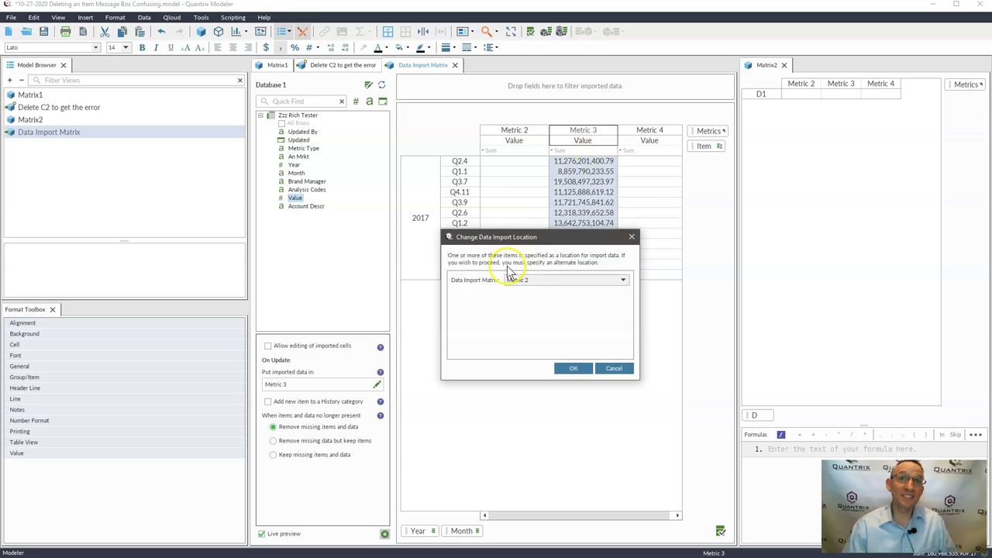
click(532, 281)
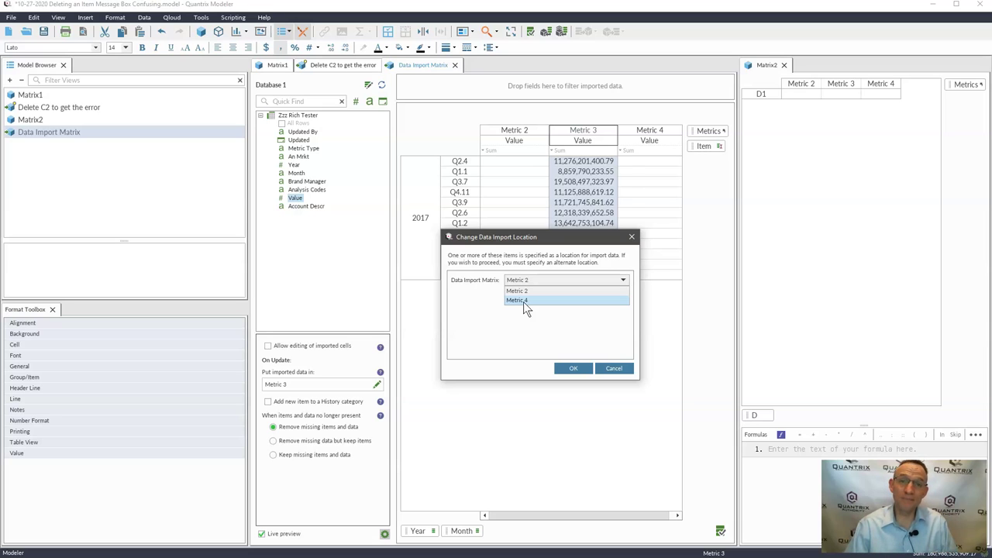
click(523, 302)
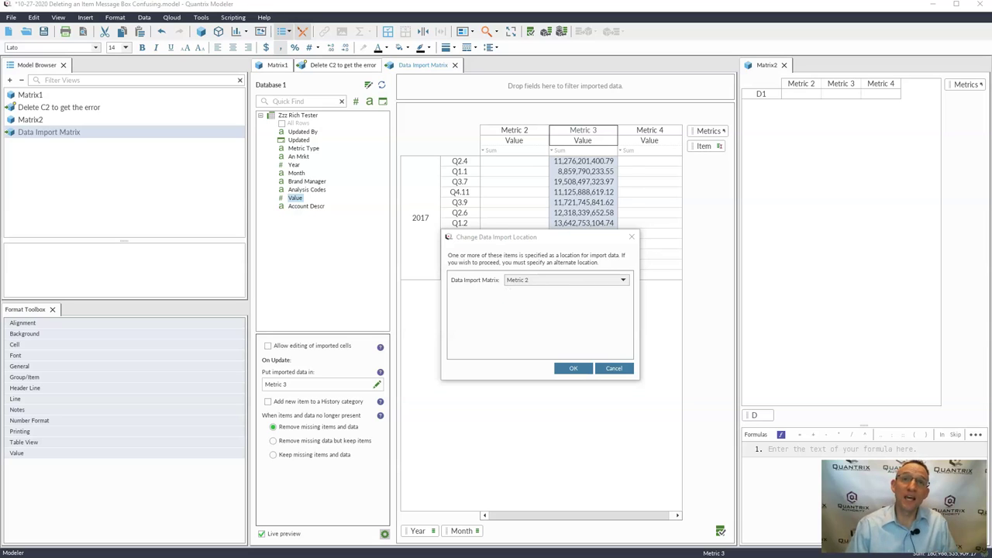